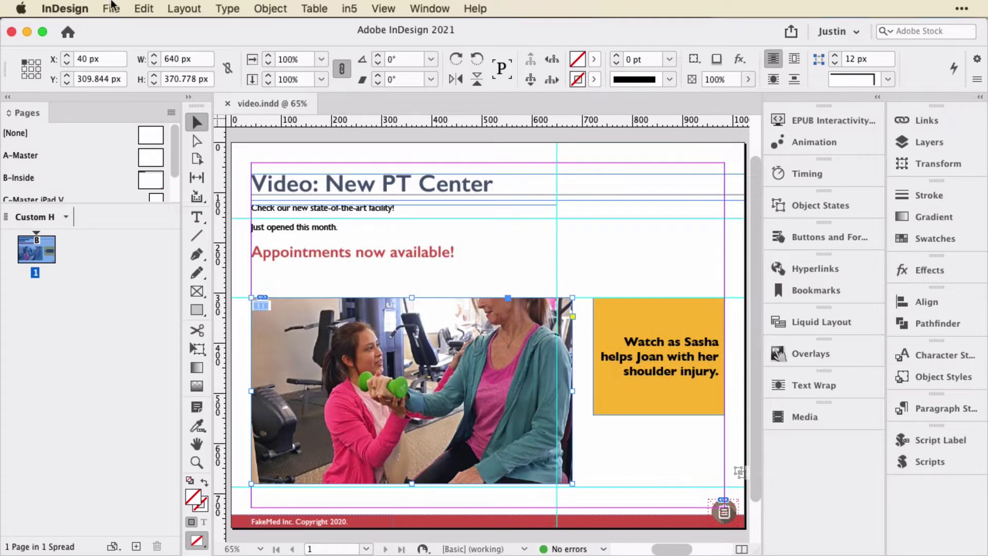
# Step: Export the layout as Adobe PDF (Interactive) to video.pdf, replacing the existing file
pyautogui.click(112, 8)
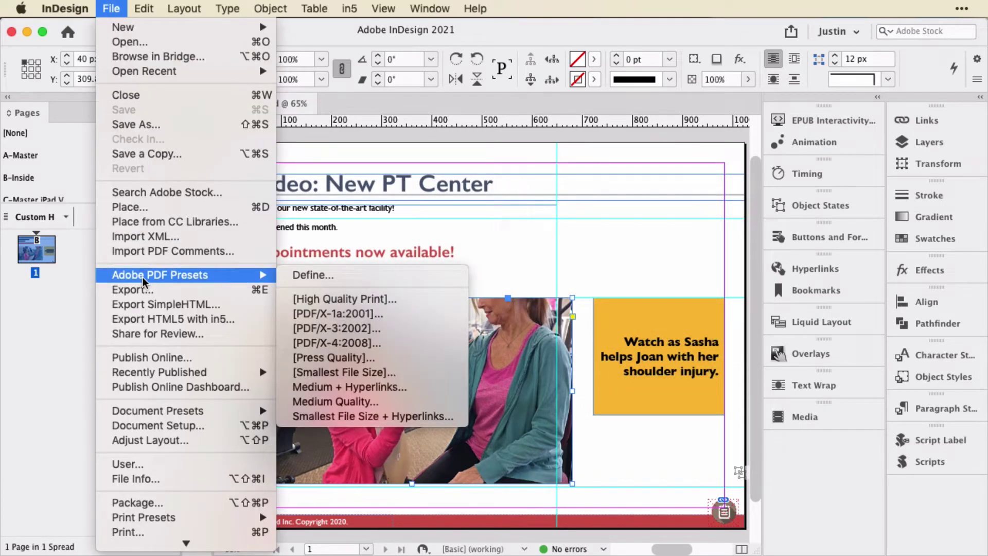
pyautogui.click(139, 289)
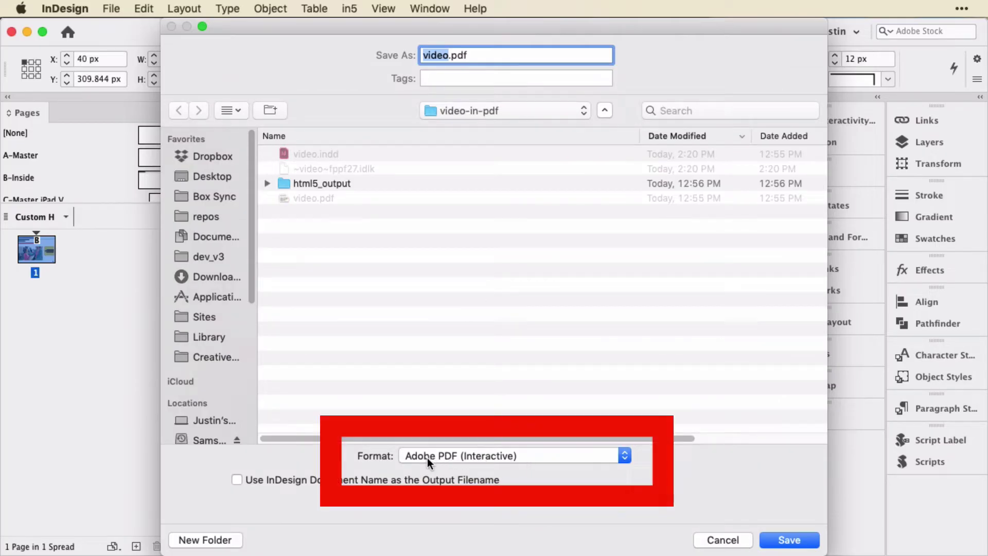
pyautogui.click(498, 456)
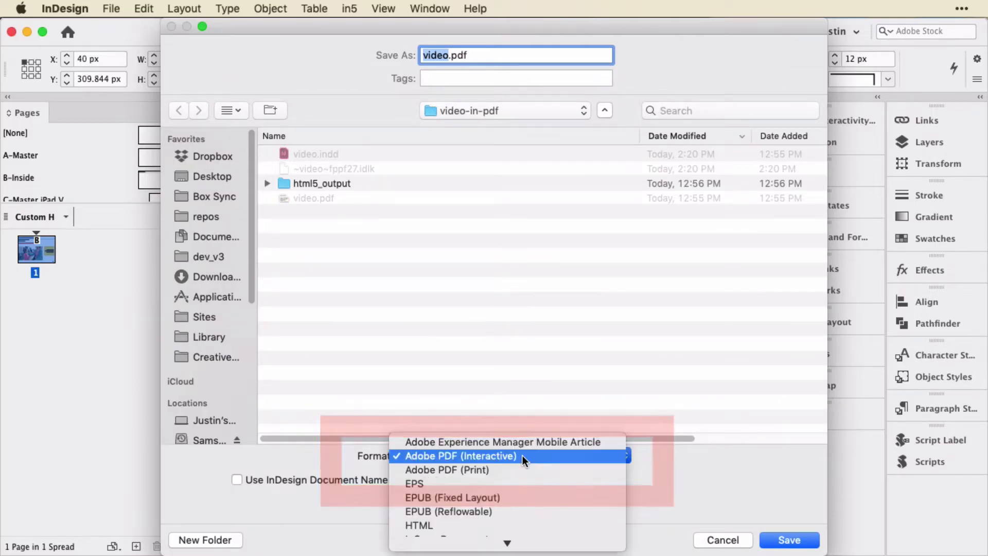
pyautogui.click(715, 493)
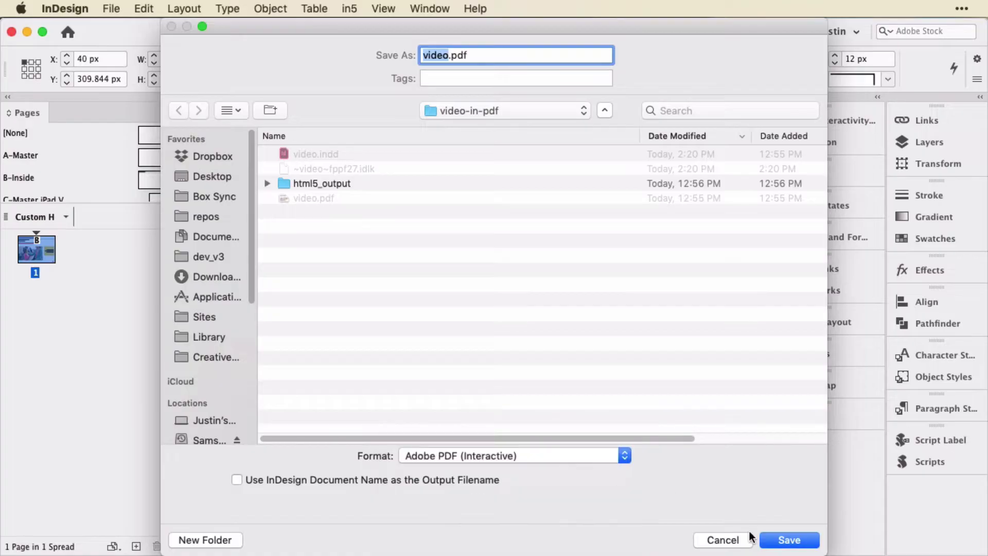
pyautogui.click(783, 539)
pyautogui.click(588, 126)
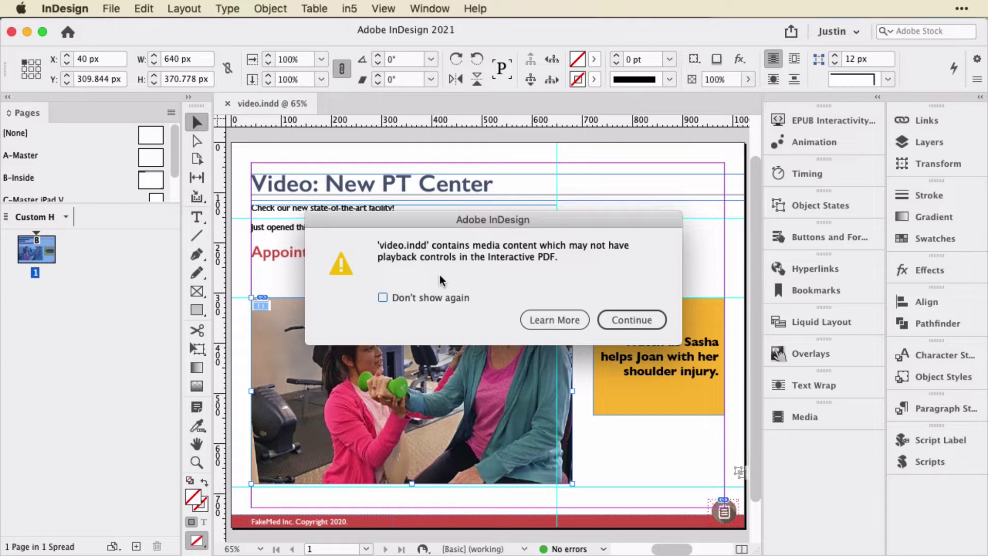
# Step: Get past the playback warnings and export video.pdf with forms and media included
pyautogui.click(611, 321)
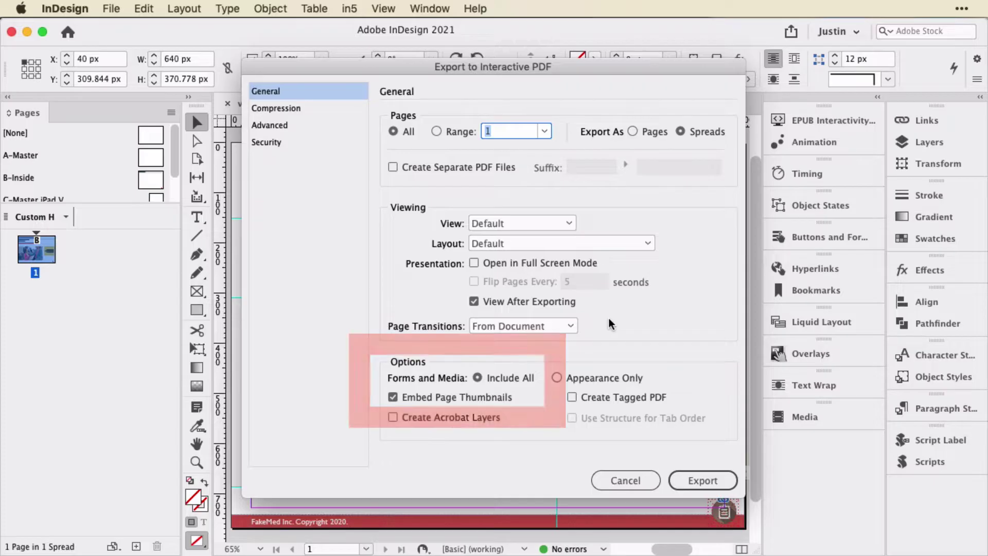
pyautogui.click(695, 479)
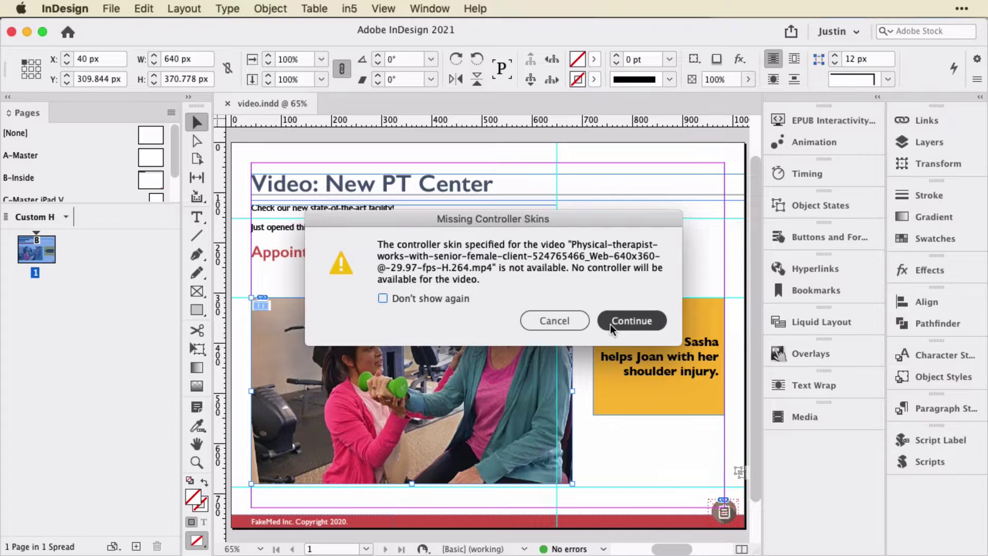
pyautogui.click(612, 322)
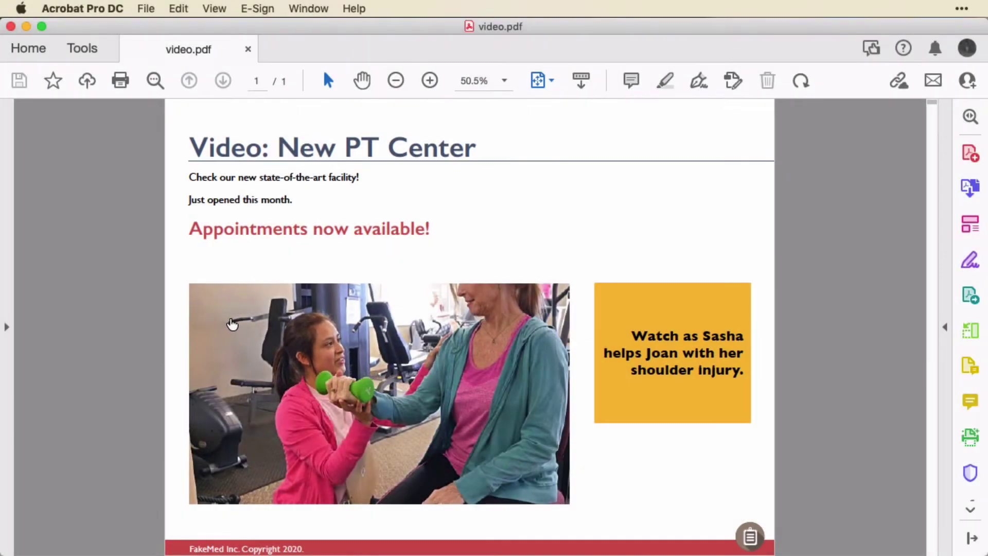
# Step: Trust video.pdf one time only in Acrobat so its embedded video can play
pyautogui.click(232, 323)
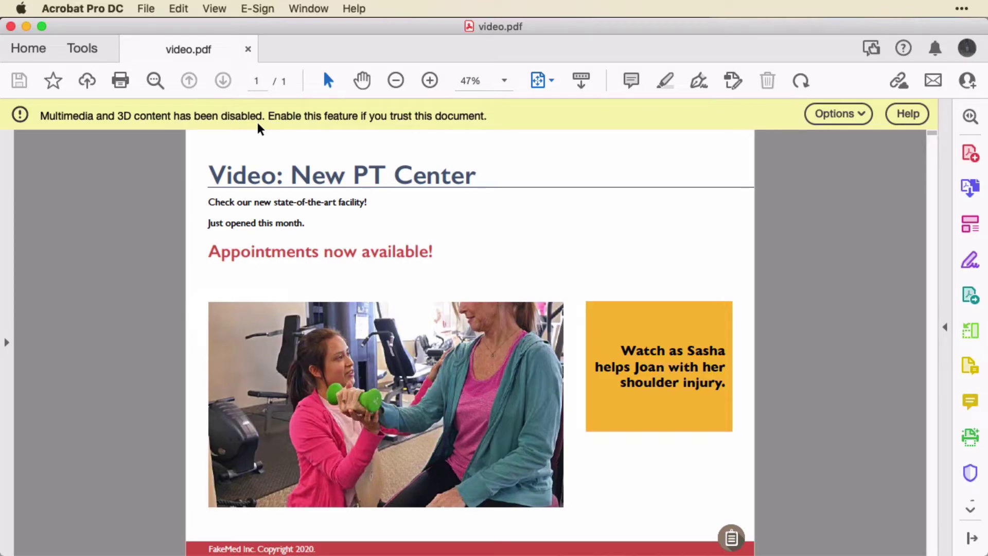
pyautogui.click(857, 116)
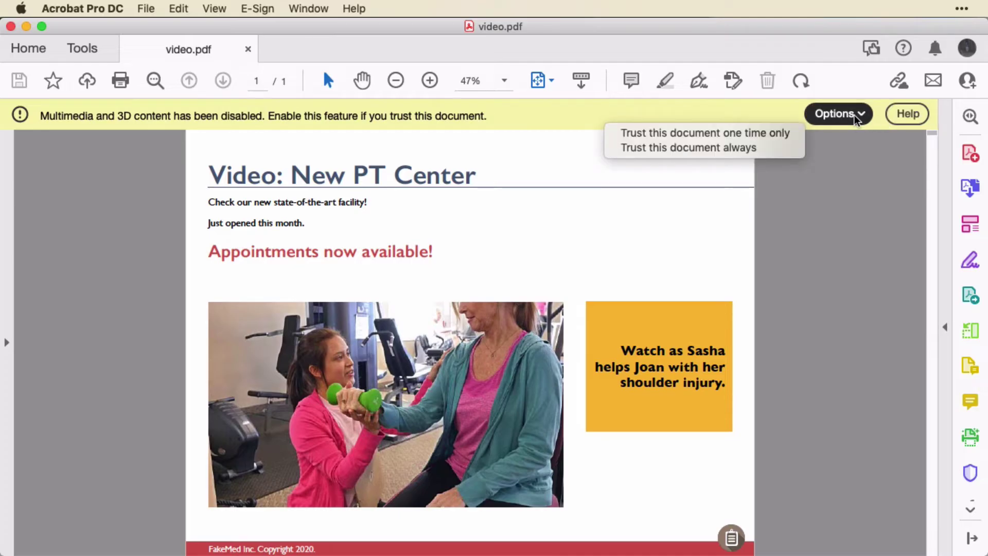
pyautogui.click(796, 134)
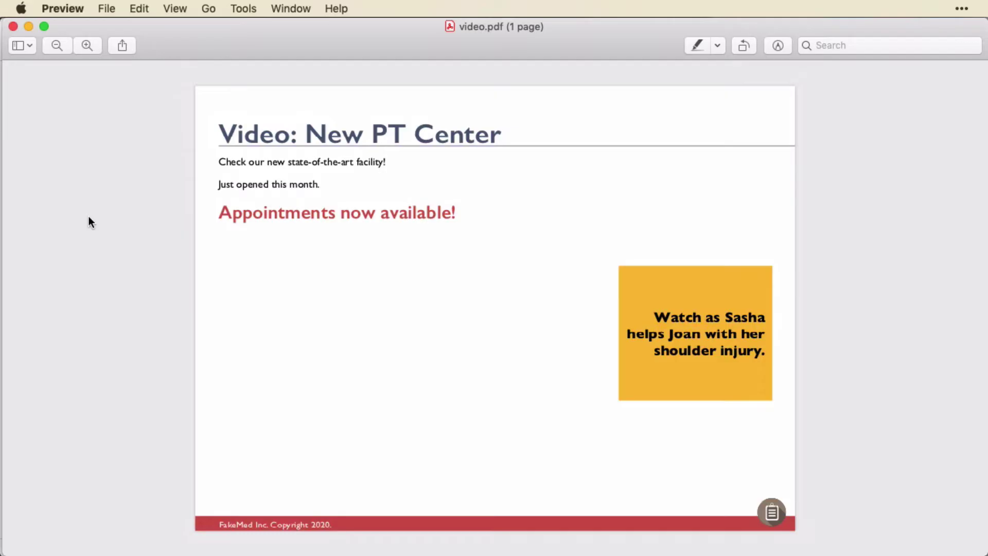
# Step: Test the blank video area of video.pdf in Preview
pyautogui.click(338, 335)
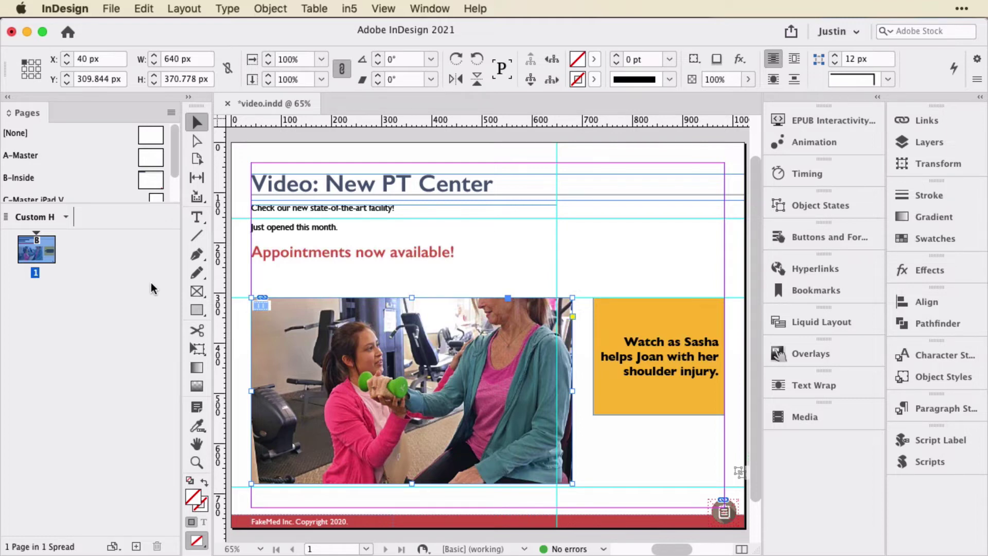
# Step: Publish the layout online from the File menu as 'Video example'
pyautogui.click(111, 9)
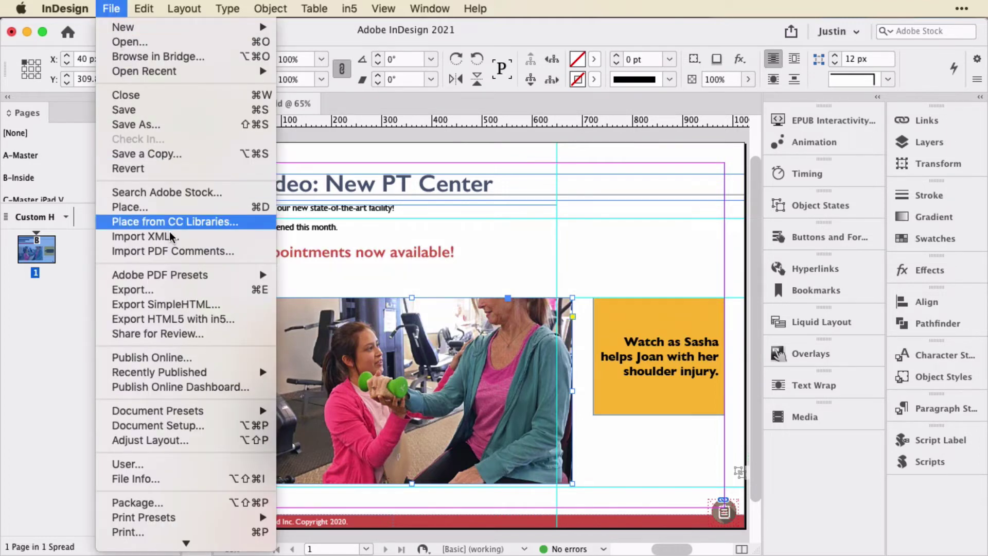
pyautogui.click(180, 356)
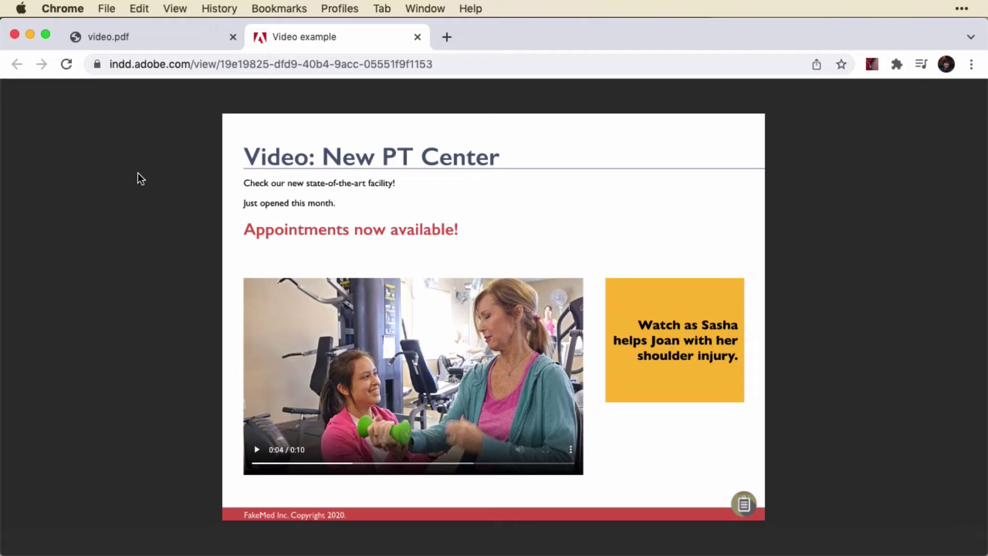
# Step: Play the published video in Chrome and select the page's web address
pyautogui.click(260, 449)
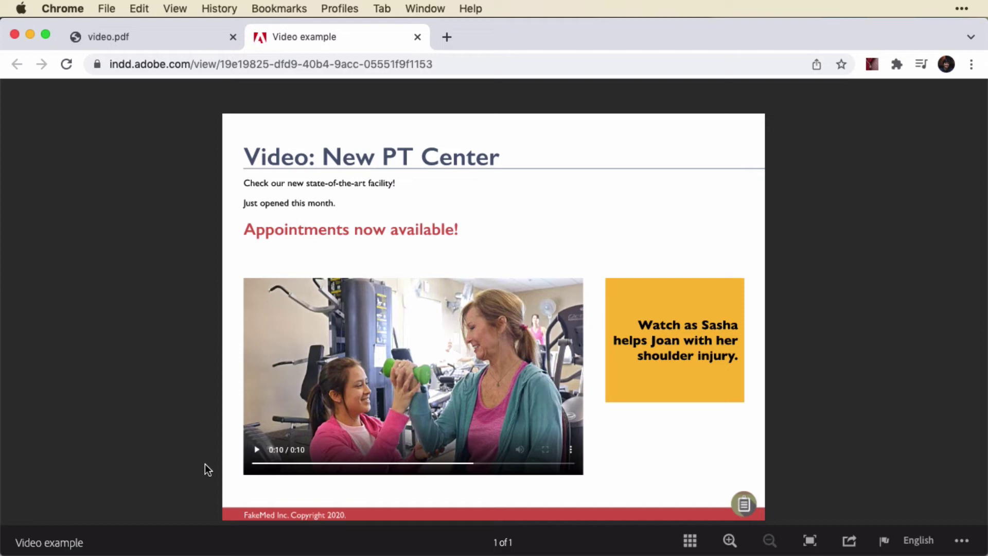
pyautogui.click(302, 60)
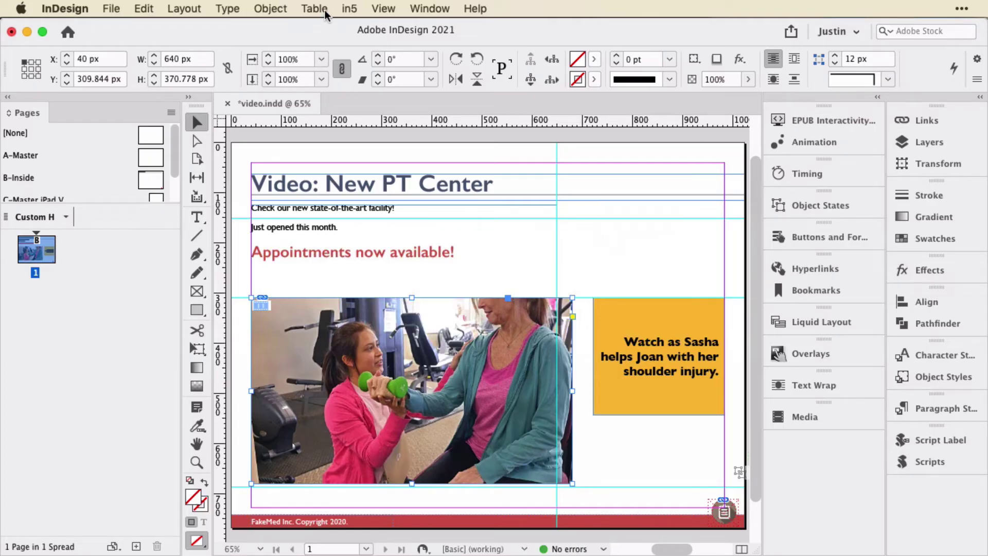
# Step: Show the placed video's settings in the Window > Interactive > Media panel
pyautogui.click(346, 8)
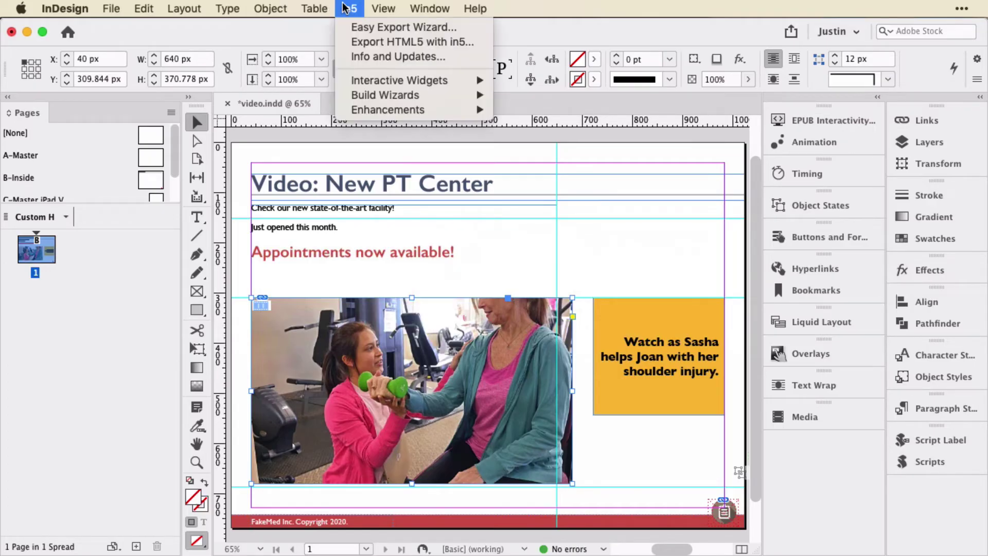
pyautogui.click(346, 8)
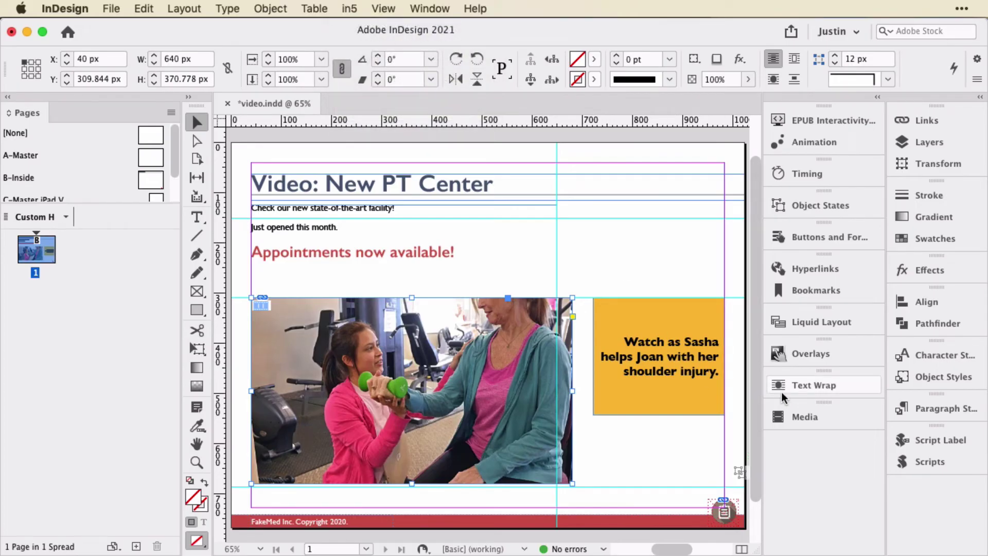
pyautogui.click(786, 416)
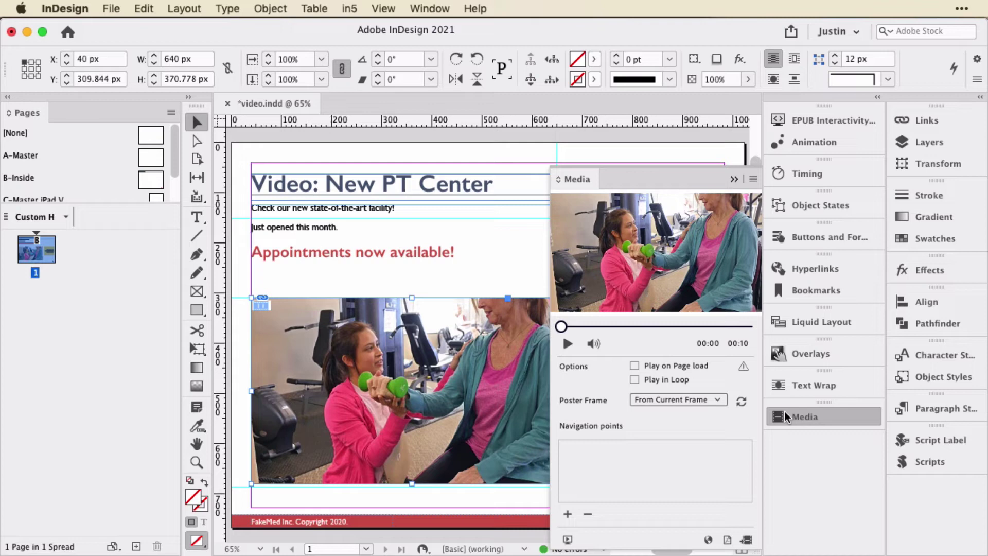
pyautogui.click(419, 8)
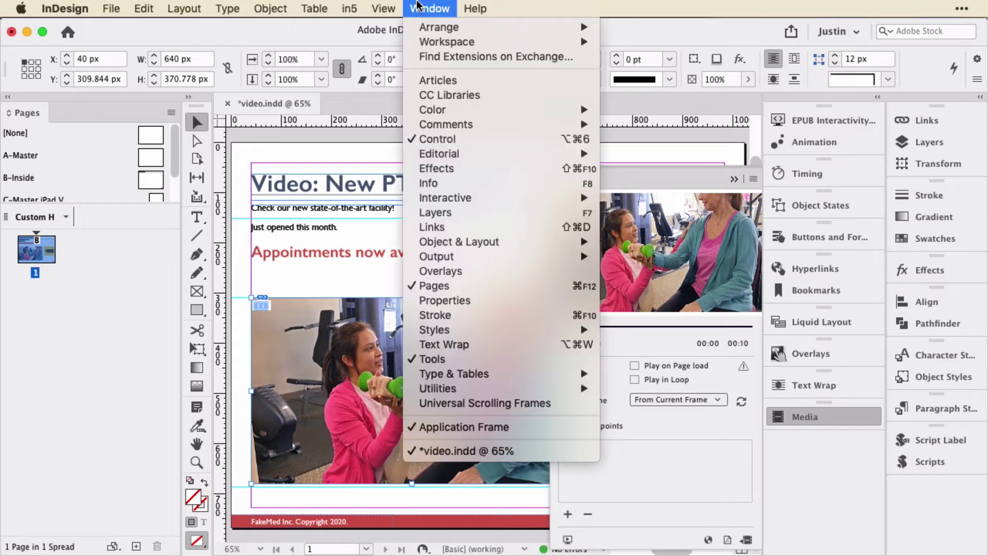
pyautogui.moveTo(515, 197)
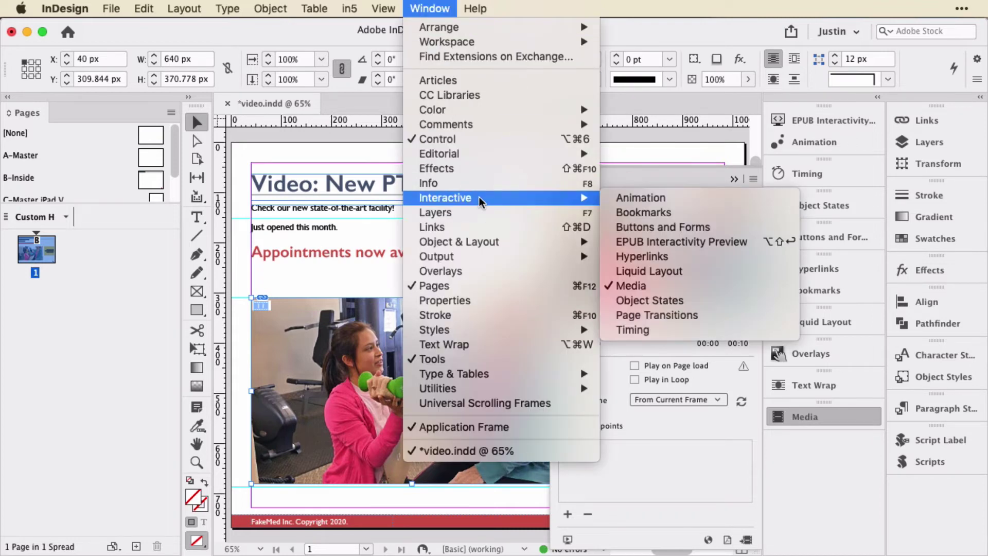
pyautogui.click(671, 295)
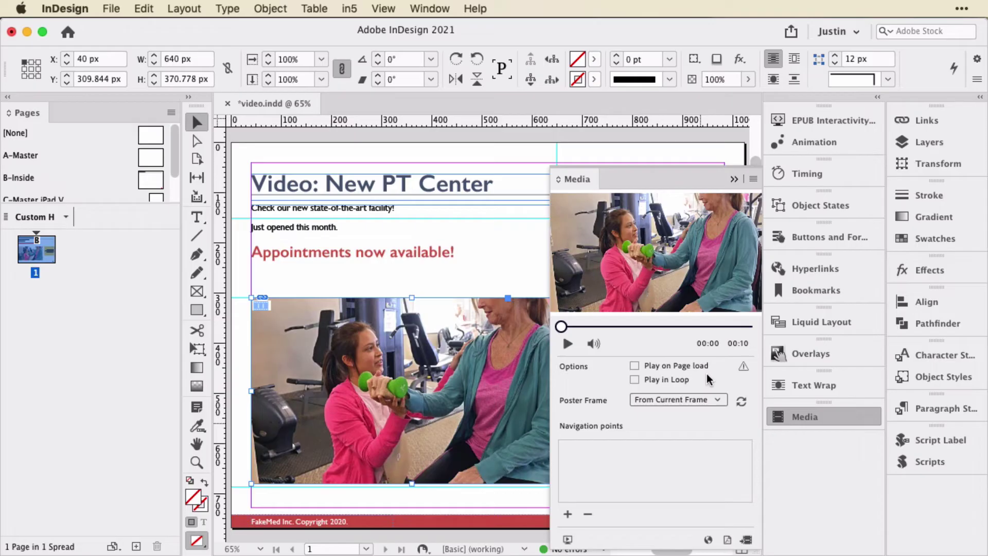
# Step: Make the clip an in5 video widget with the Big Play Button skin, then launch Easy Export Wizard
pyautogui.click(340, 7)
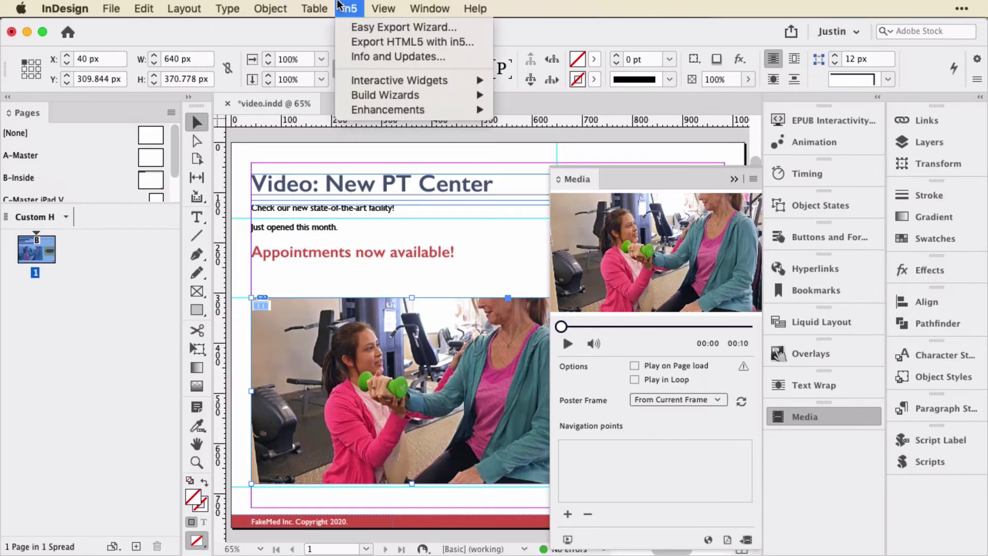
pyautogui.moveTo(377, 83)
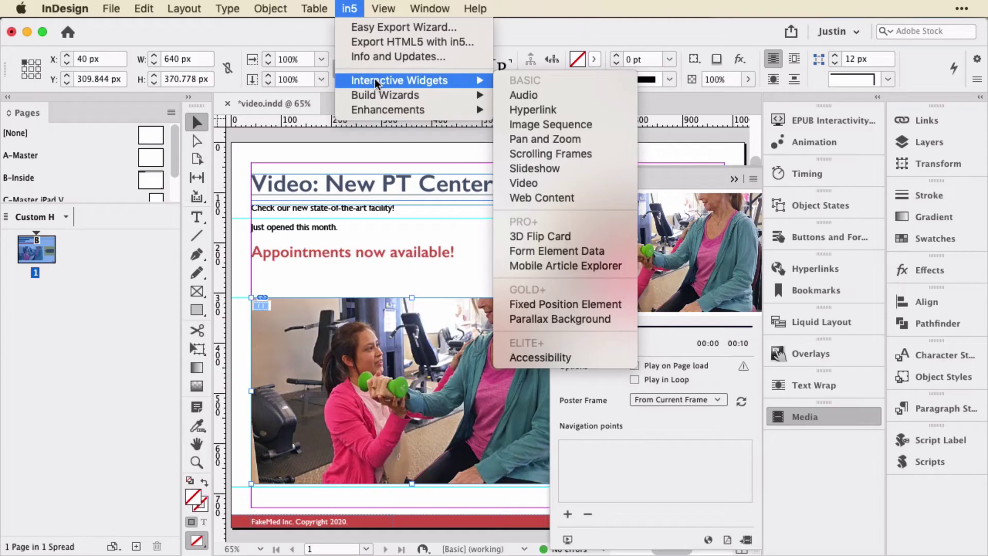
pyautogui.click(537, 184)
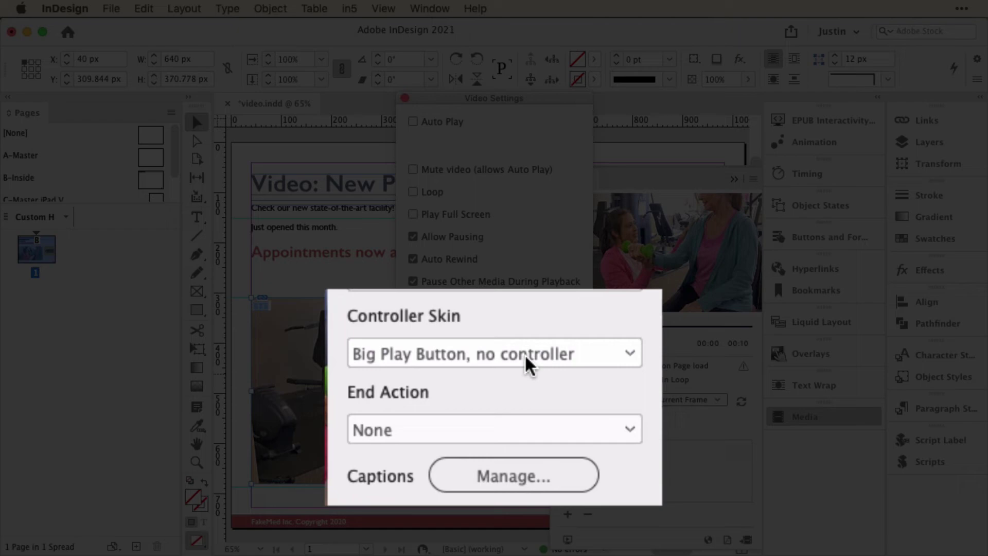
pyautogui.click(529, 355)
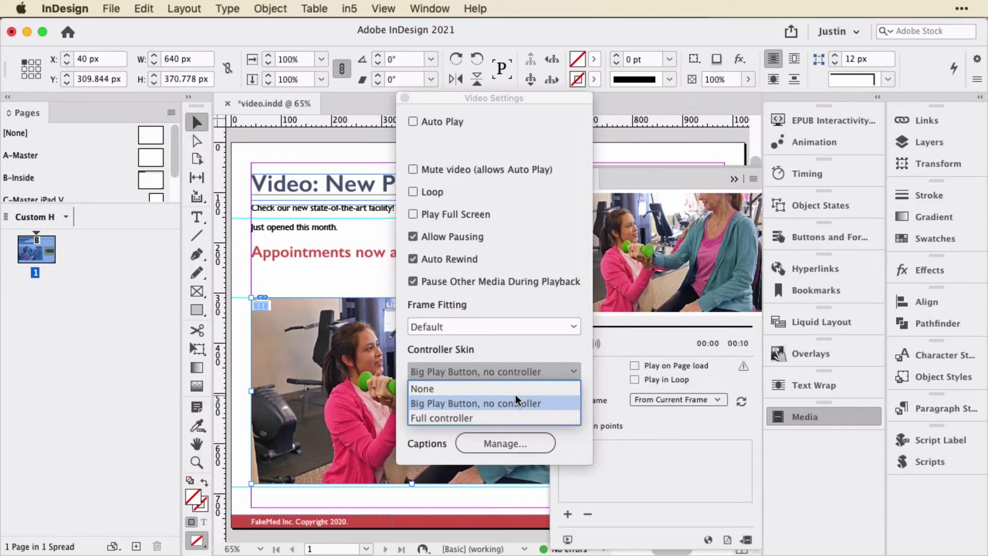
pyautogui.click(517, 357)
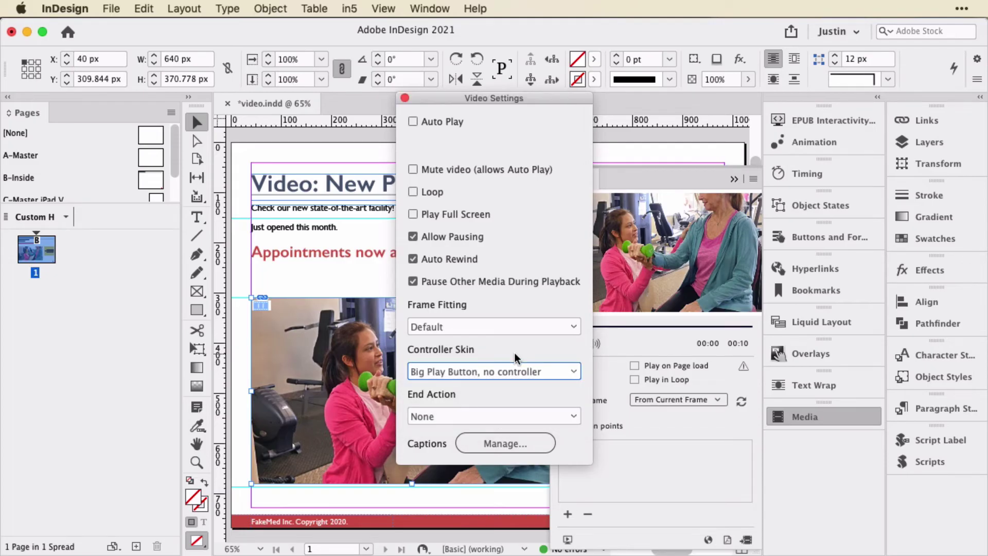
pyautogui.click(341, 7)
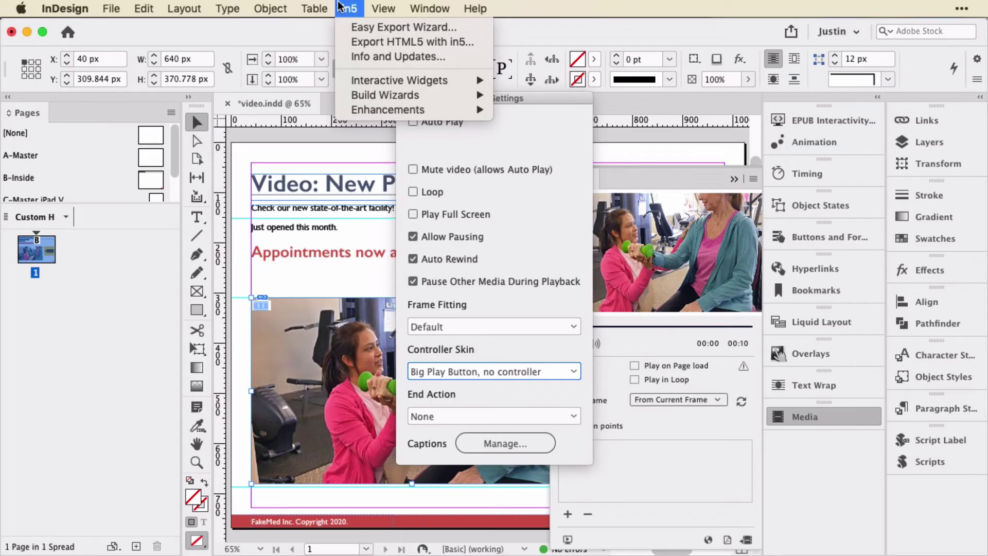
pyautogui.click(351, 26)
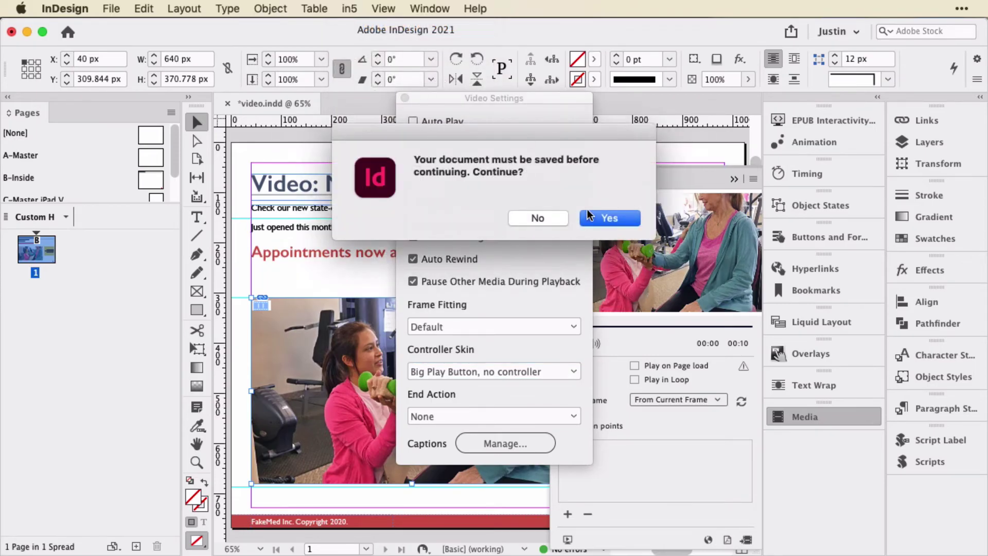
# Step: Save and export with in5 as a pixel-perfect Microsite titled 'video', then view it
pyautogui.click(590, 216)
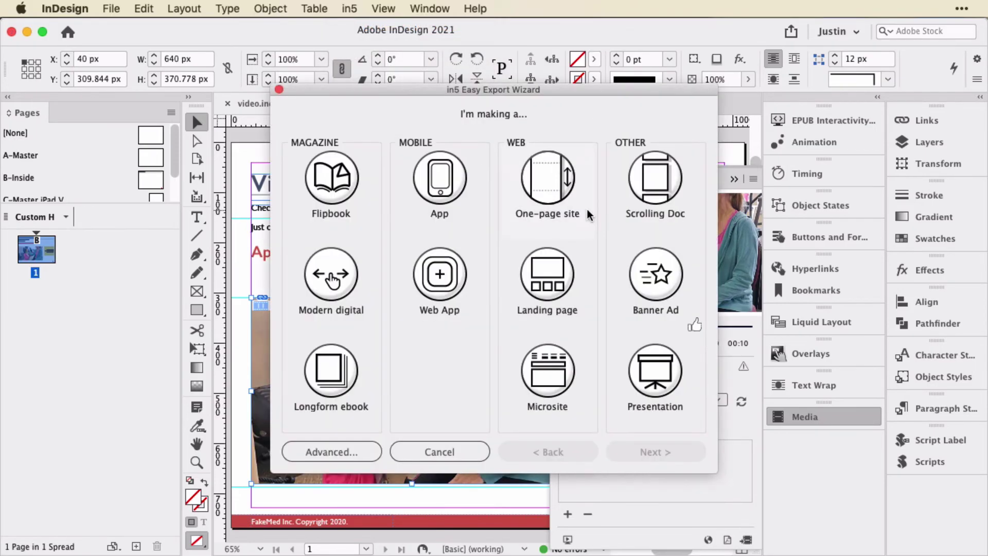
pyautogui.click(548, 374)
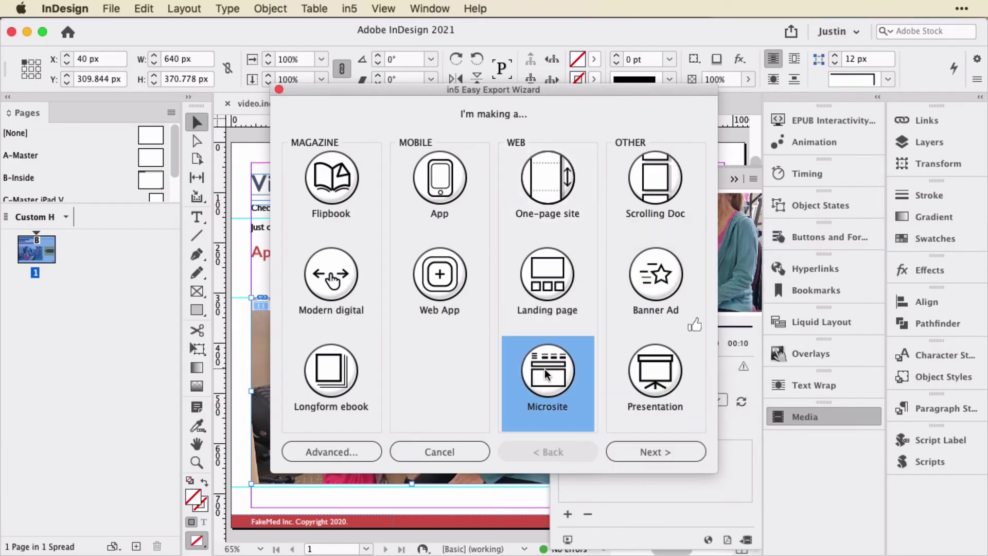
pyautogui.click(631, 452)
pyautogui.click(555, 300)
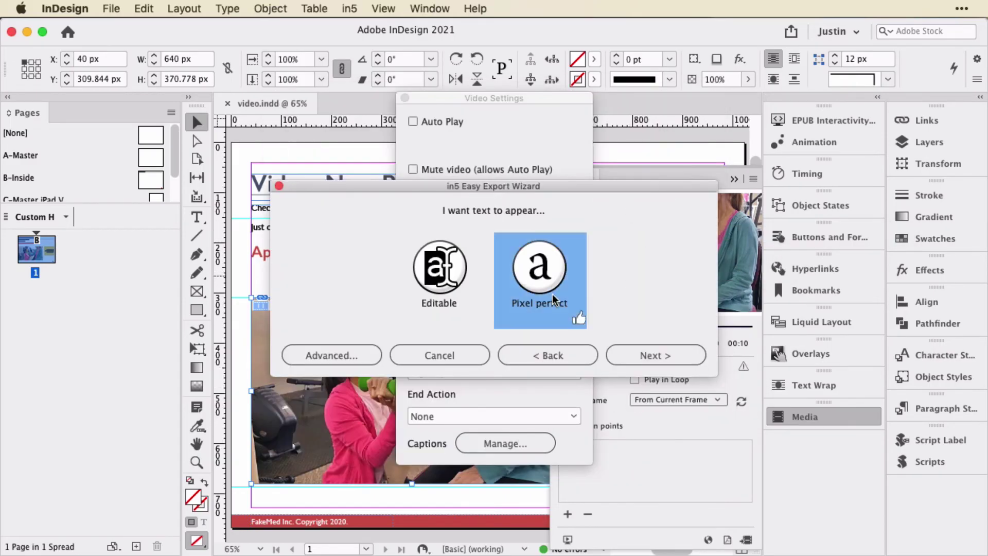
pyautogui.click(631, 355)
pyautogui.click(375, 284)
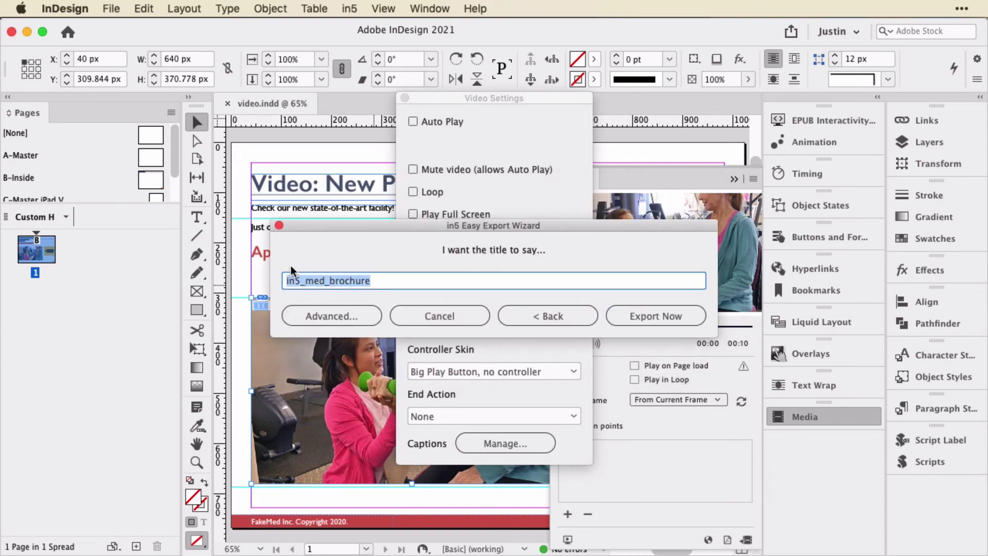
pyautogui.write('video')
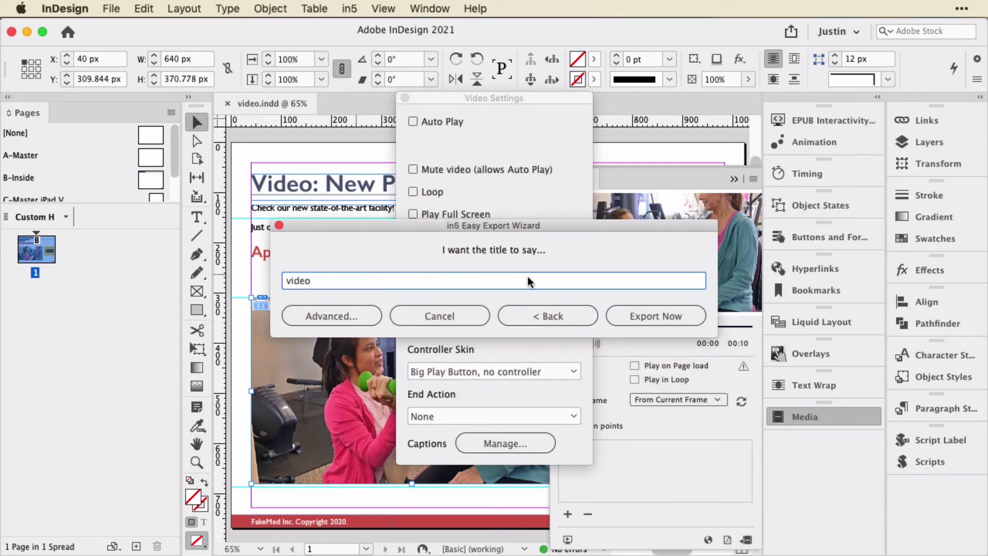
pyautogui.click(641, 320)
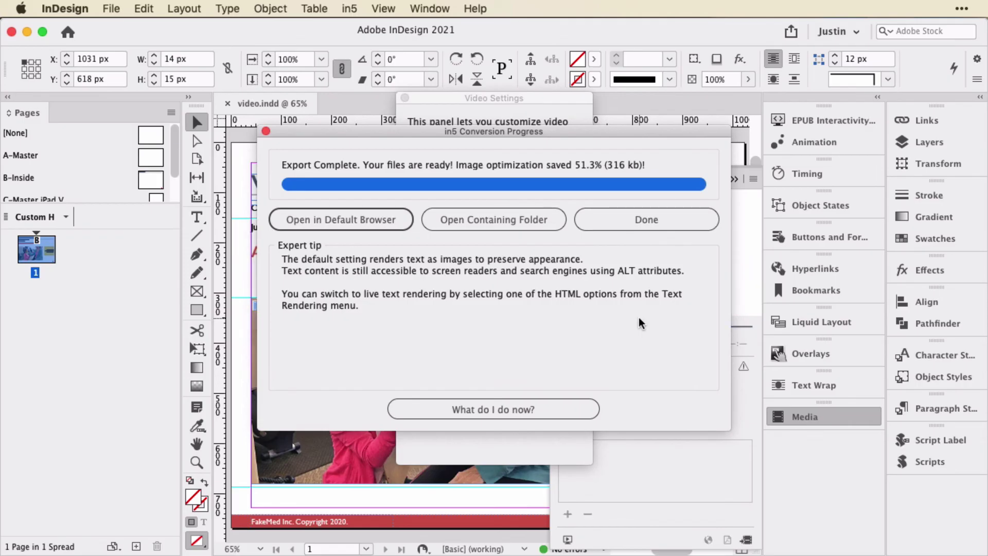
pyautogui.click(310, 224)
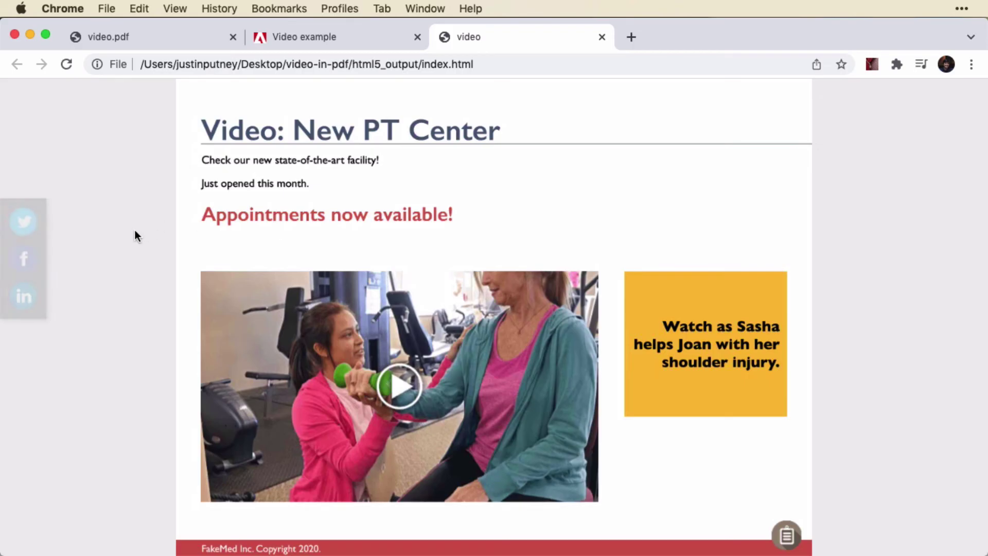
# Step: Play the video on the exported index.html page in Chrome
pyautogui.click(222, 65)
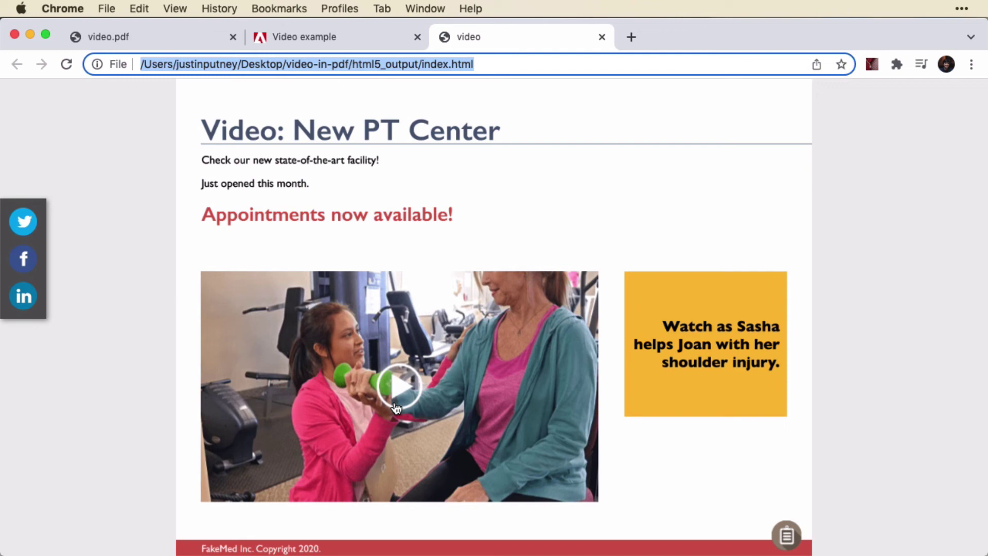
pyautogui.click(418, 391)
pyautogui.click(410, 389)
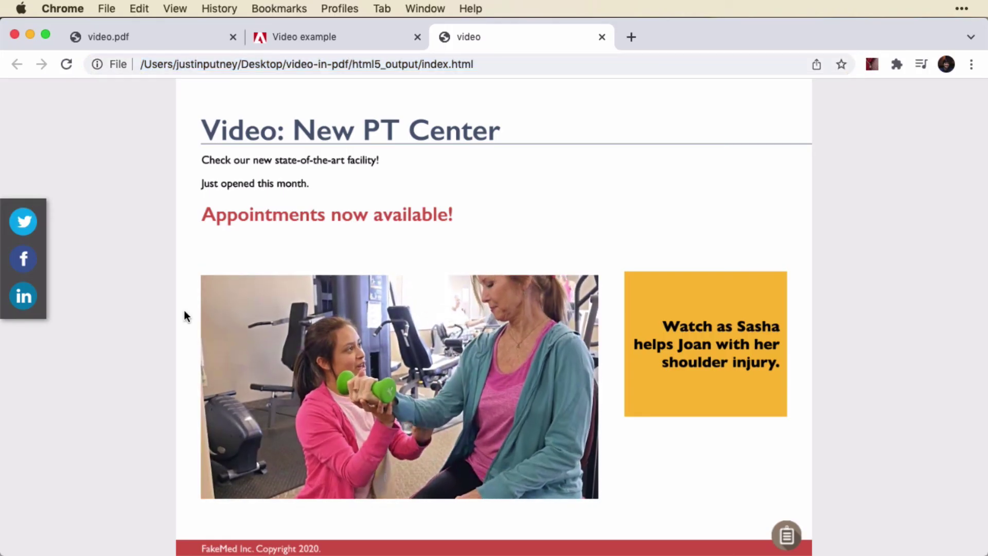